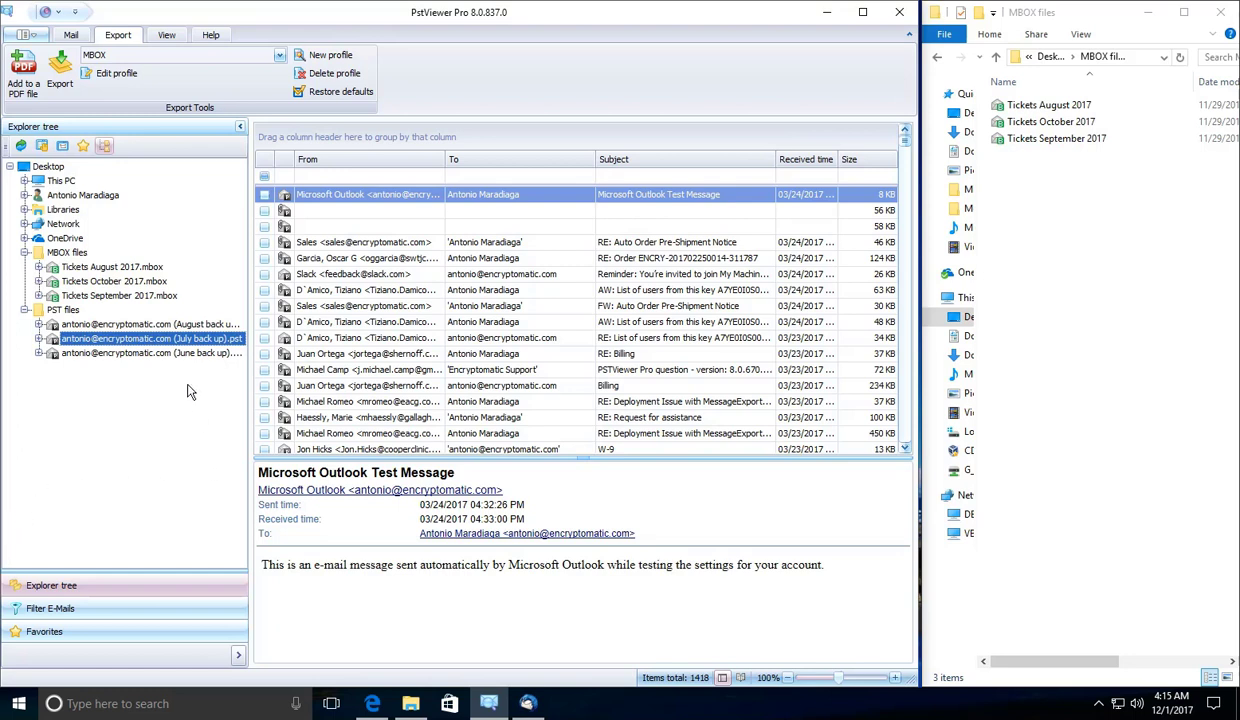
# - Open the Tickets September 2017.mbox file and preview the second message in its list
pyautogui.click(144, 300)
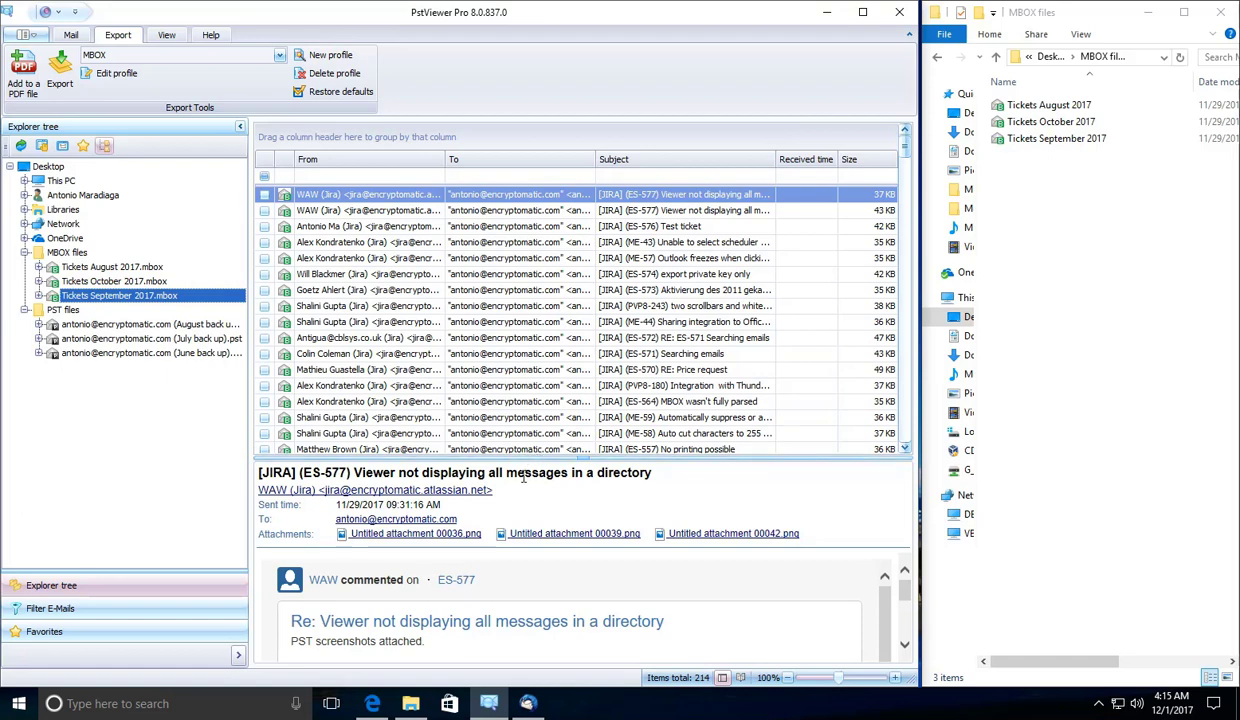
pyautogui.click(362, 211)
pyautogui.scroll(-3, 440, 620)
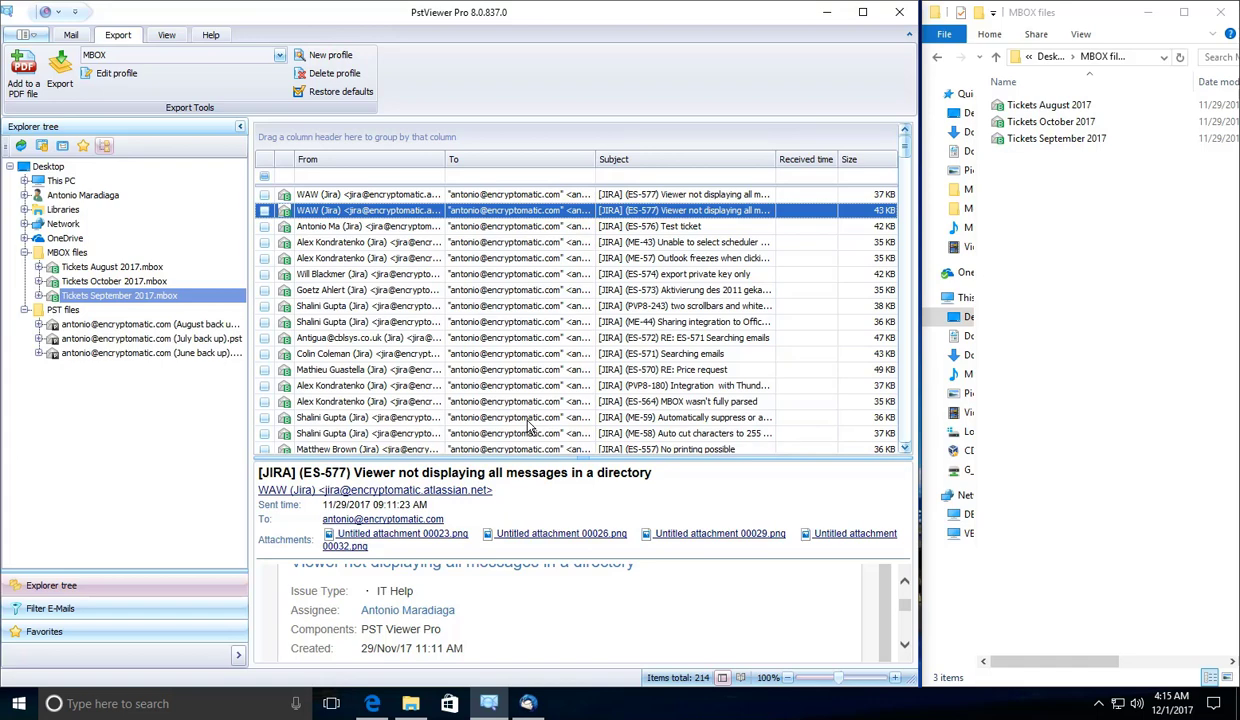
# - Open the July back up PST file and choose MBOX as the export profile
pyautogui.click(150, 339)
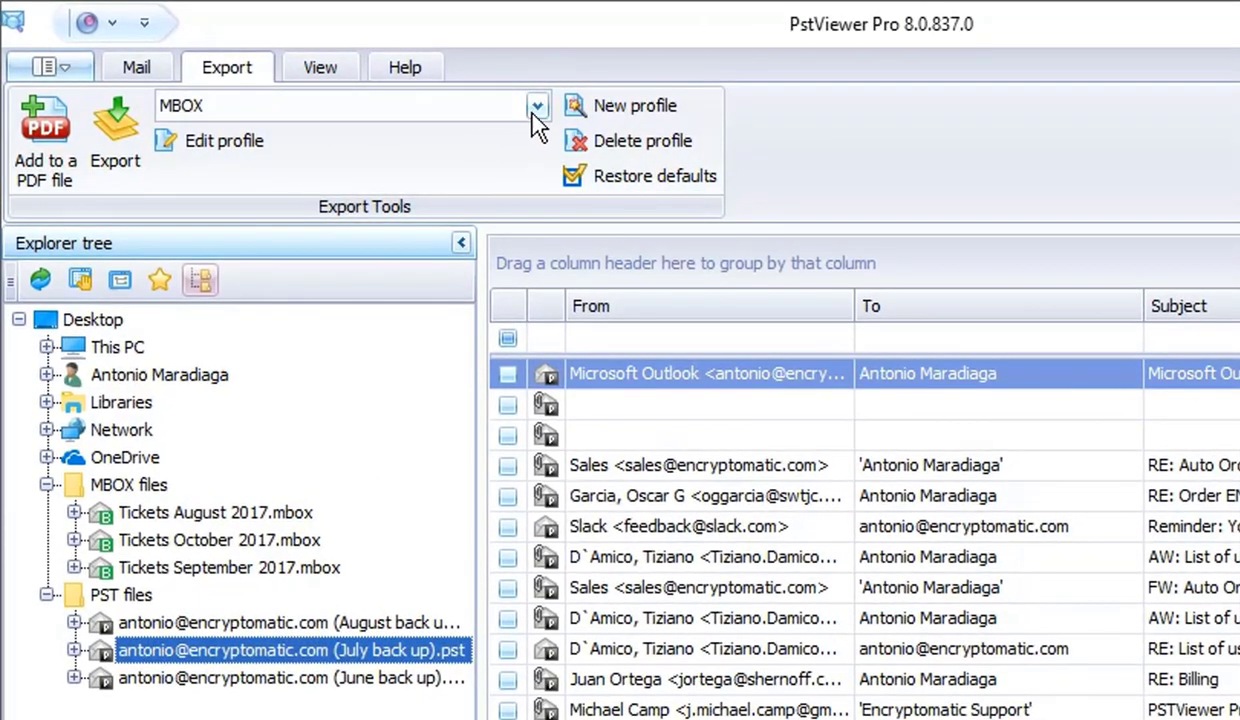
pyautogui.click(536, 106)
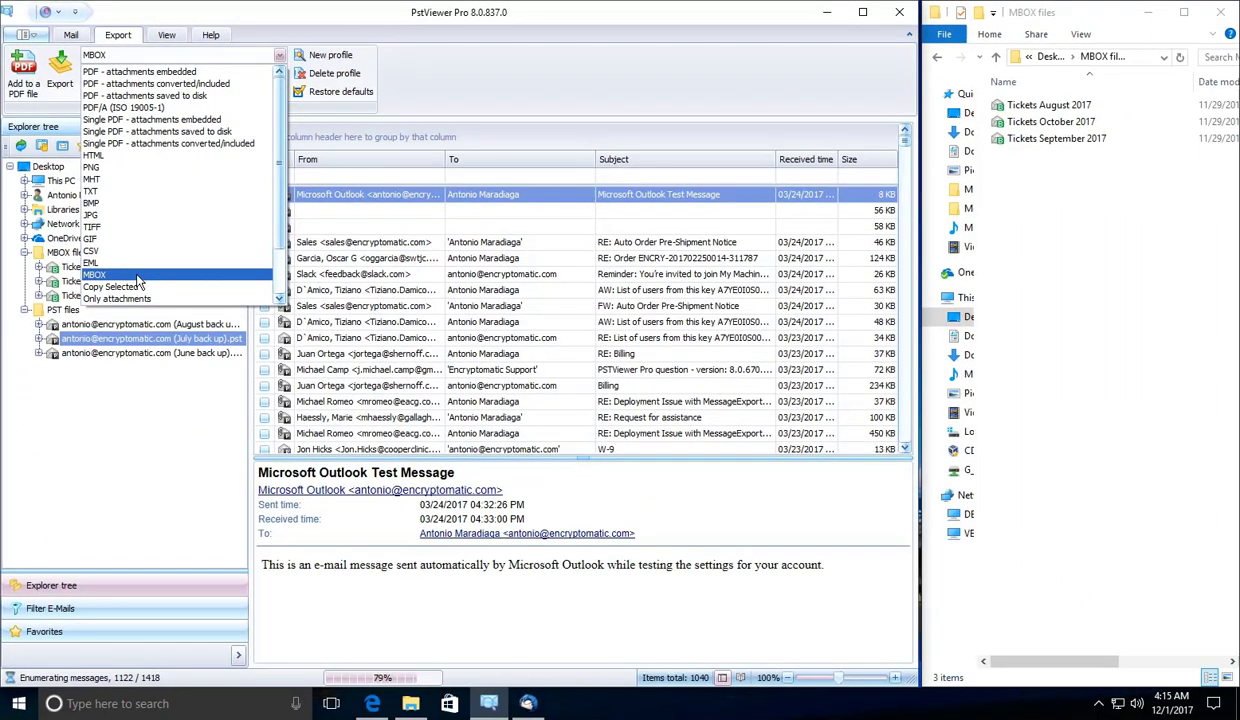
pyautogui.click(181, 527)
# - Edit the MBOX export profile so that messages are grouped as "All messages in one file"
pyautogui.click(116, 73)
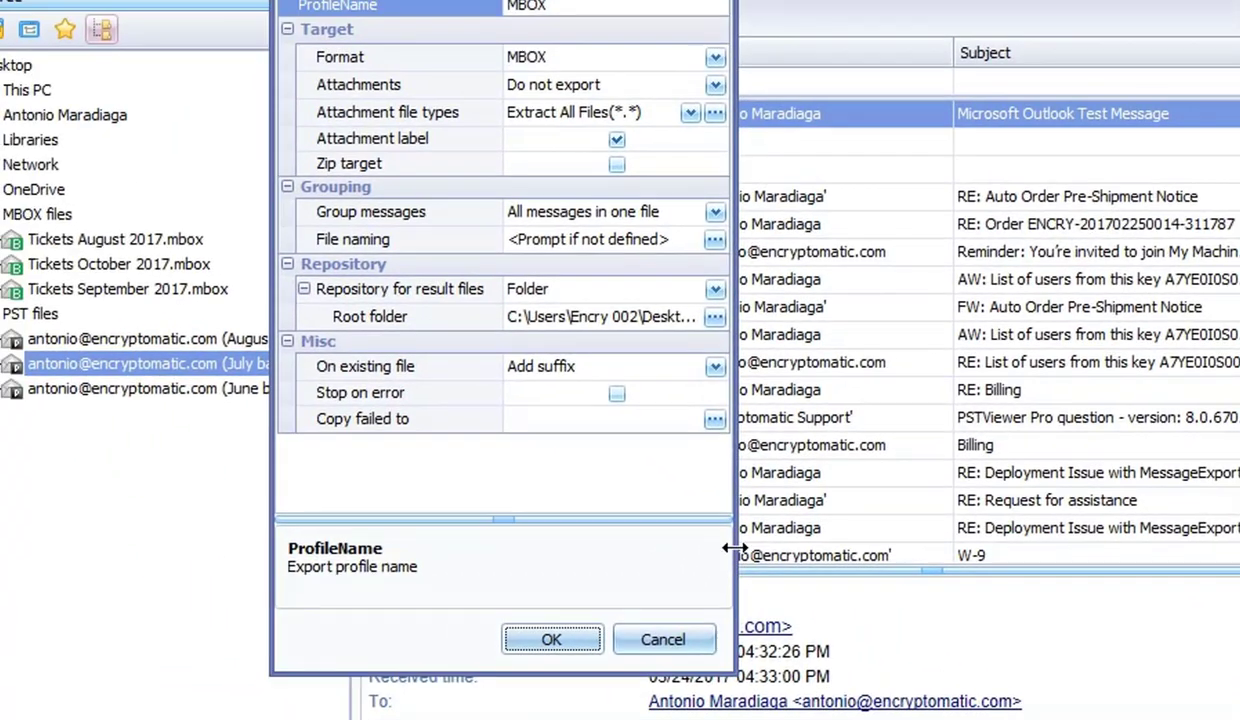
pyautogui.moveTo(735, 548); pyautogui.dragTo(1083, 562)
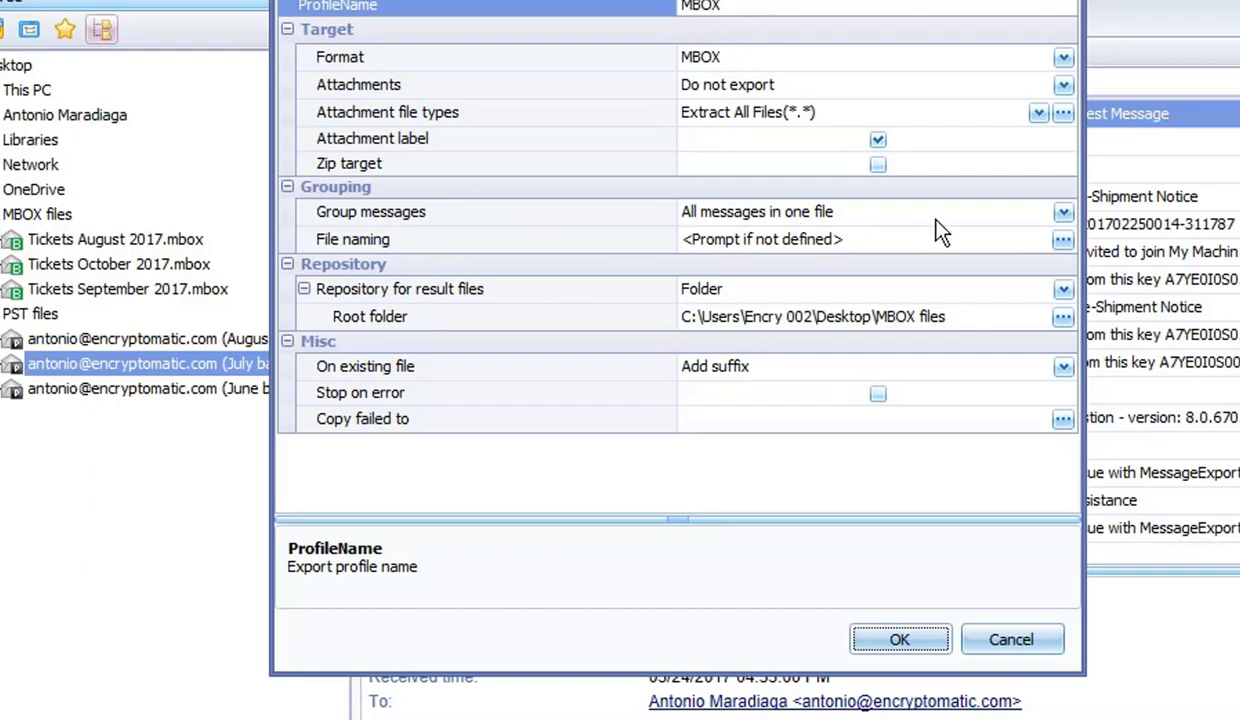
pyautogui.click(1063, 214)
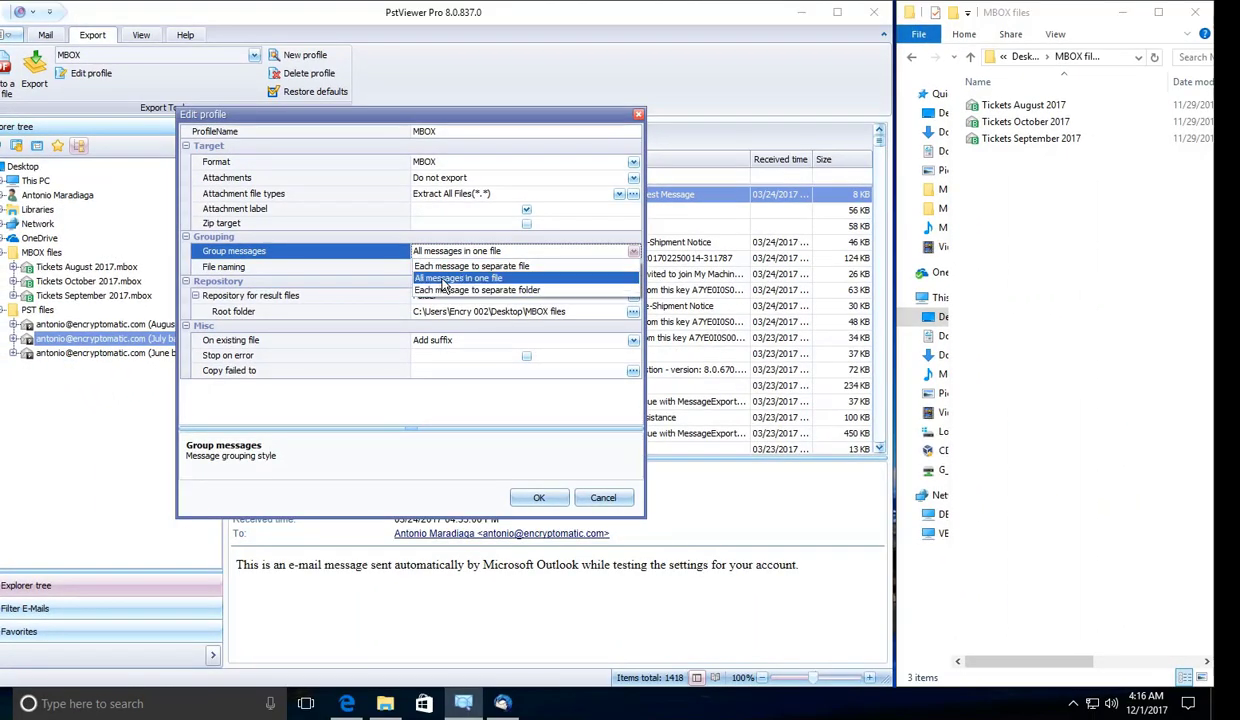
pyautogui.click(441, 279)
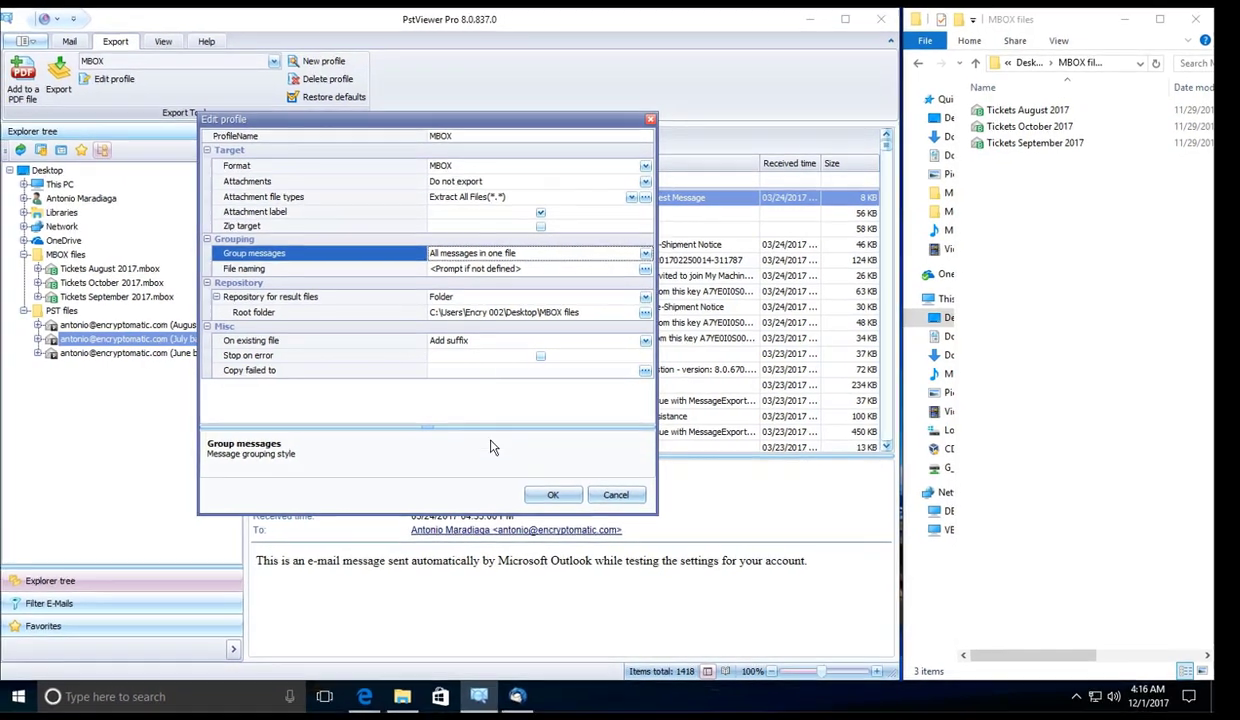
pyautogui.click(553, 495)
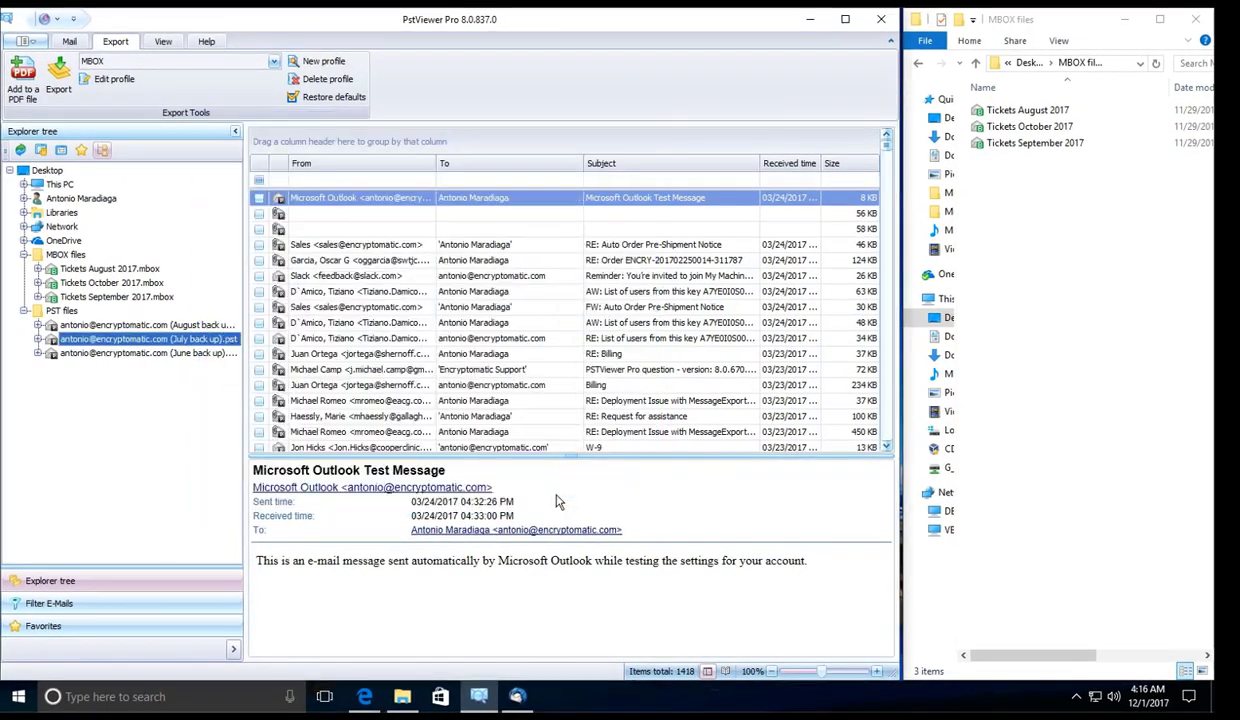
# - Select all messages of the July back up and export them to an MBOX file named "Email back up July 2017"
pyautogui.rightClick(322, 206)
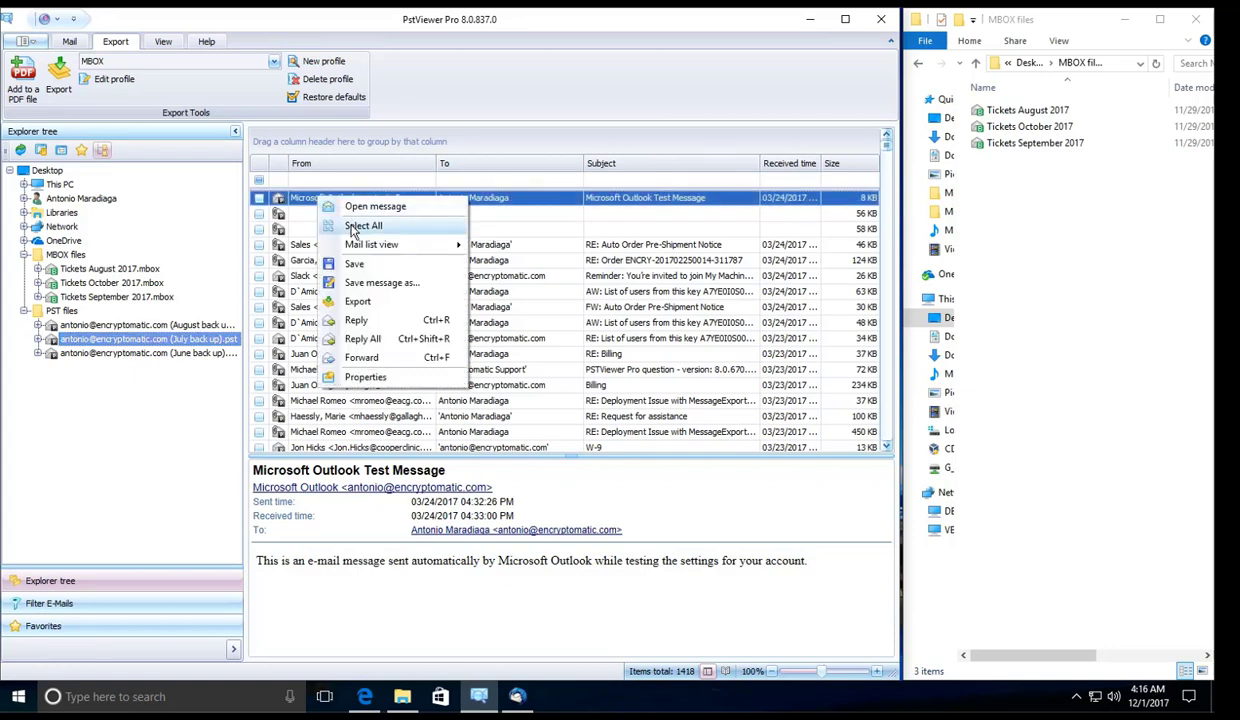
pyautogui.click(351, 226)
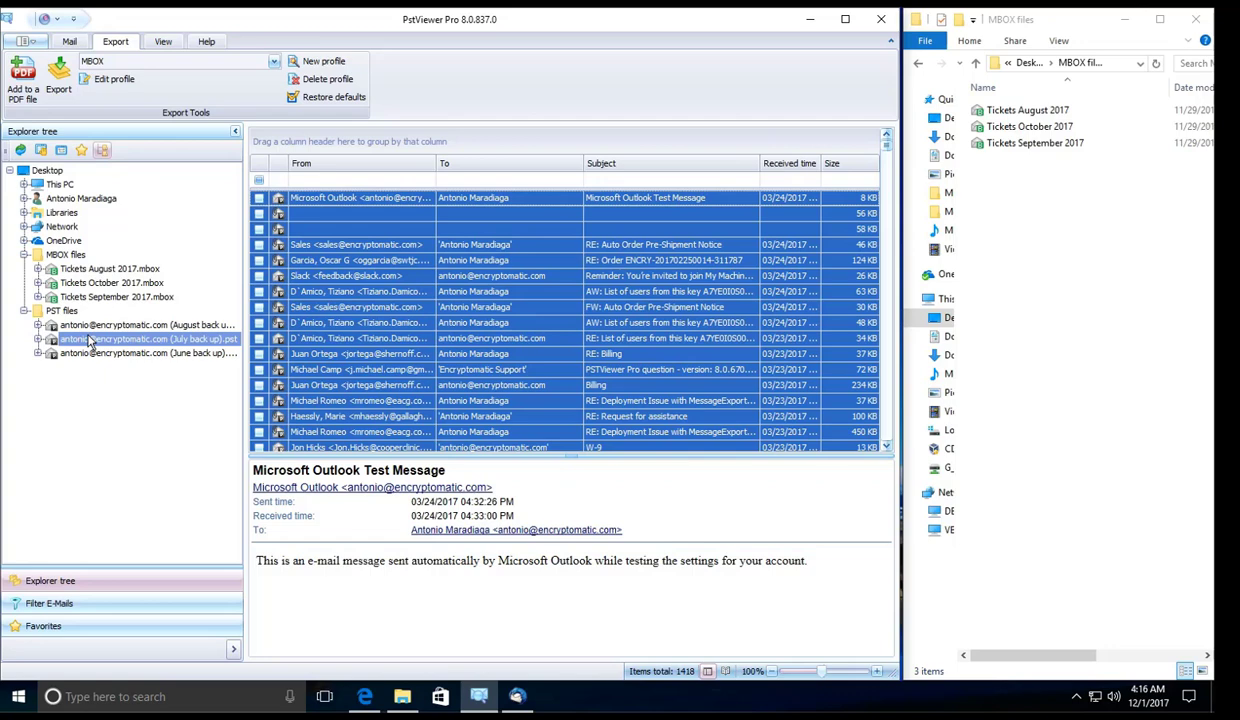
pyautogui.click(59, 80)
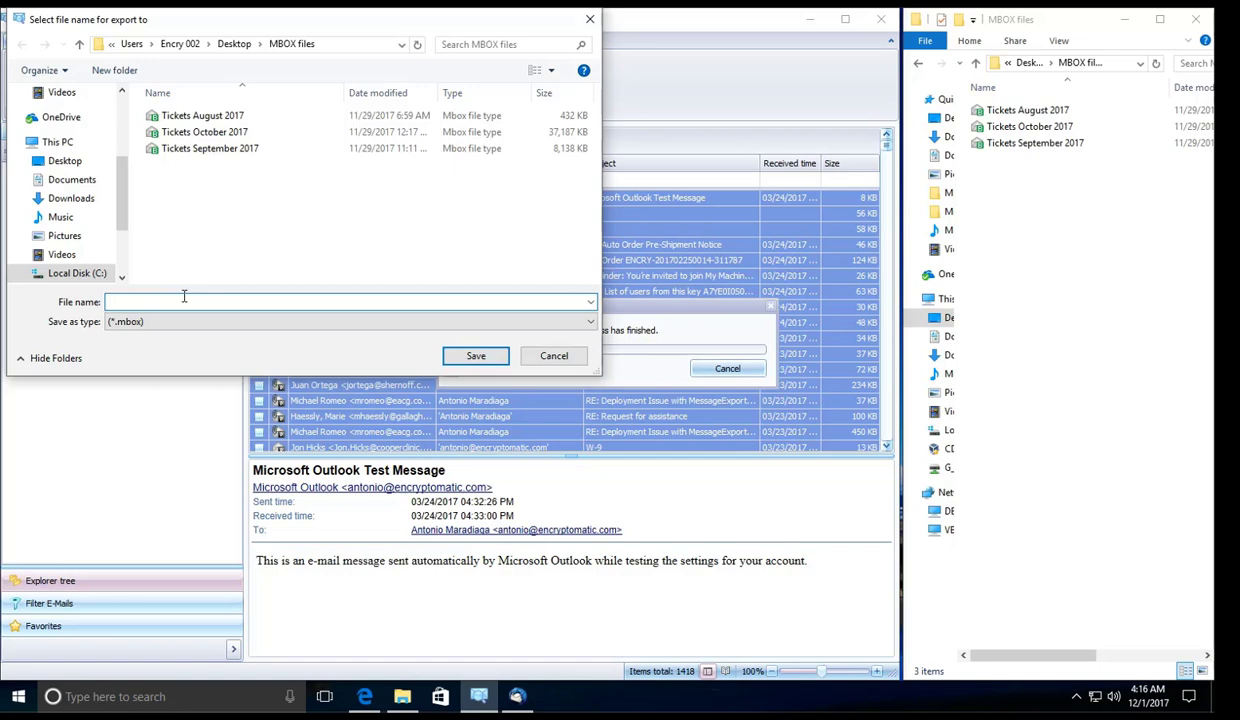
pyautogui.write('Email back up July-2017')
pyautogui.click(476, 357)
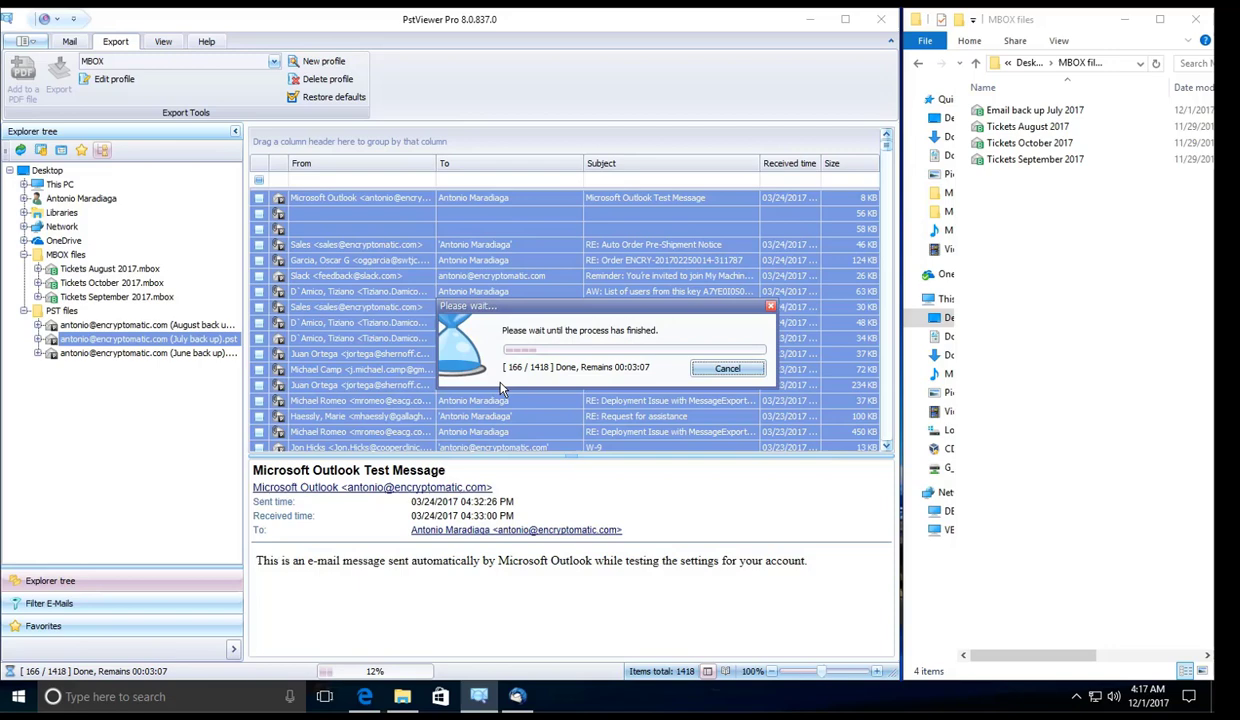
# - Switch to the Edge browser and view the Thunderbird download page and the ImportExportTools add-on page
pyautogui.click(517, 697)
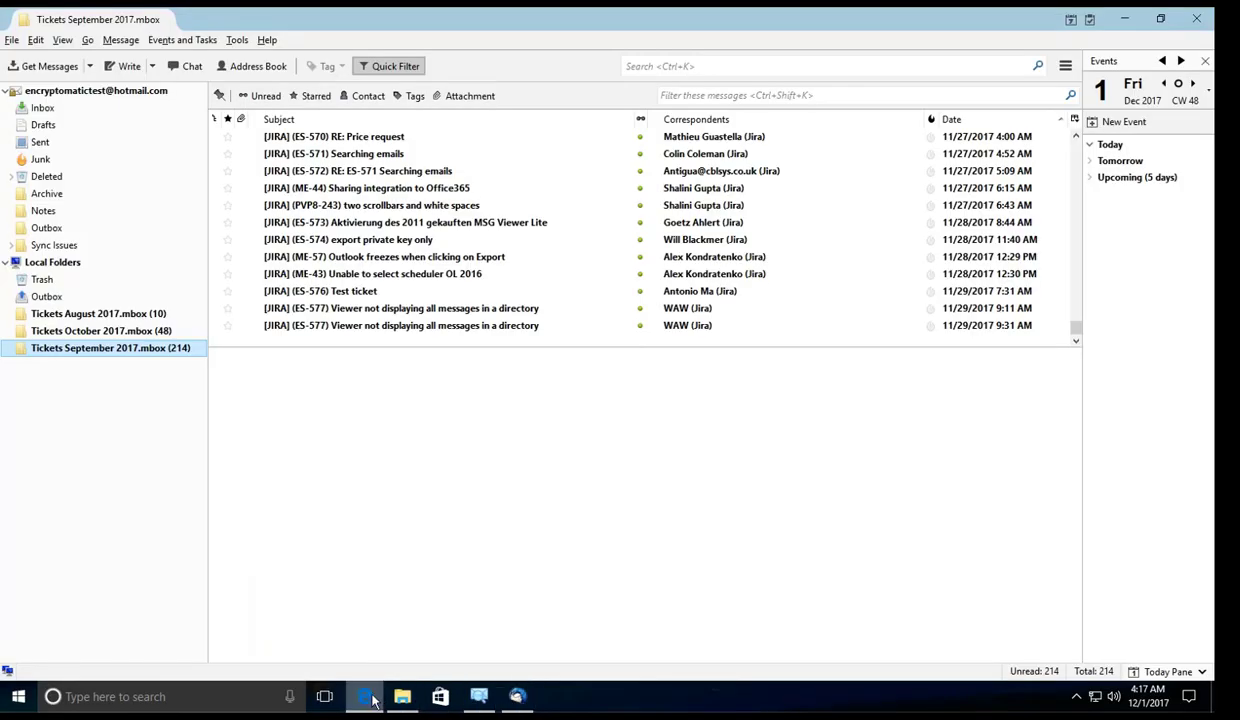
pyautogui.click(364, 697)
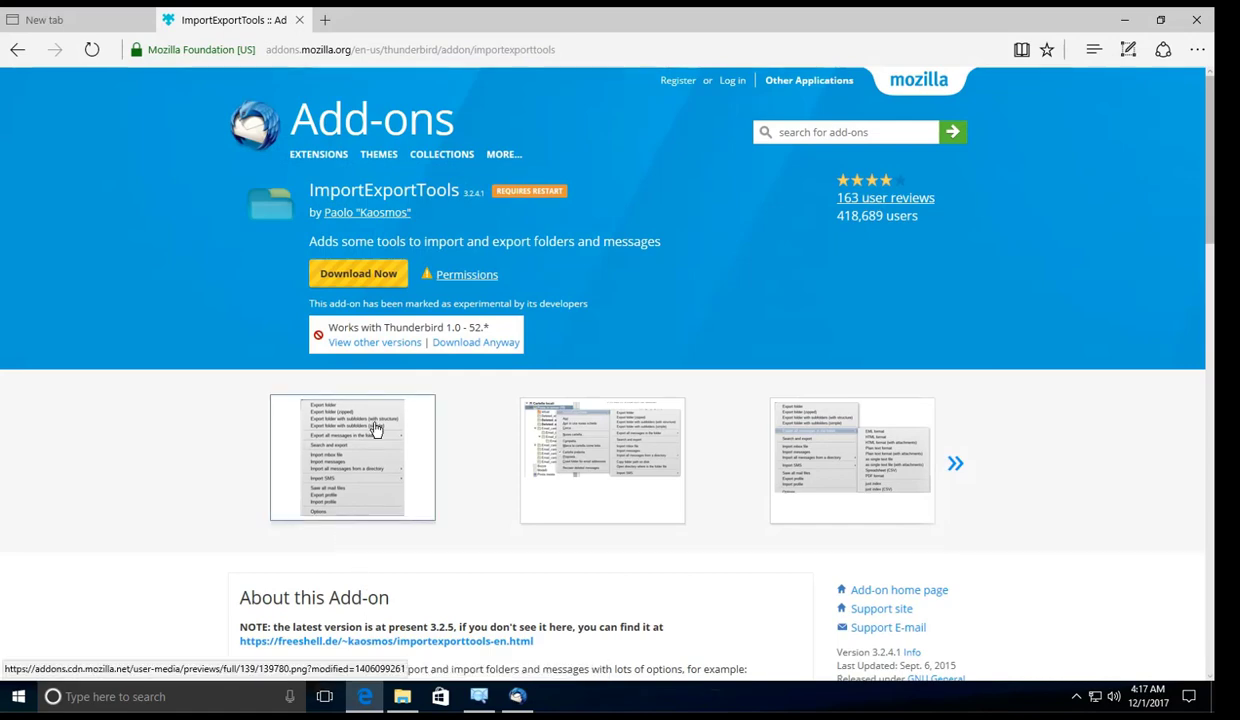
pyautogui.click(86, 24)
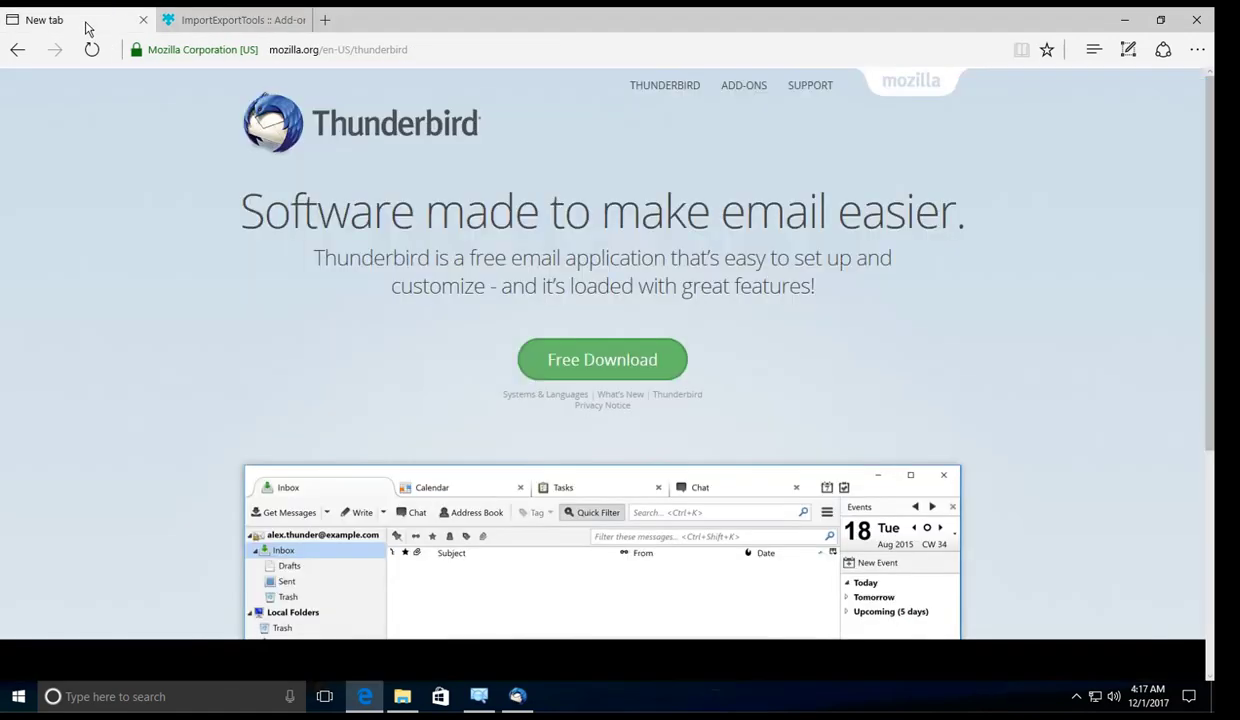
pyautogui.click(213, 24)
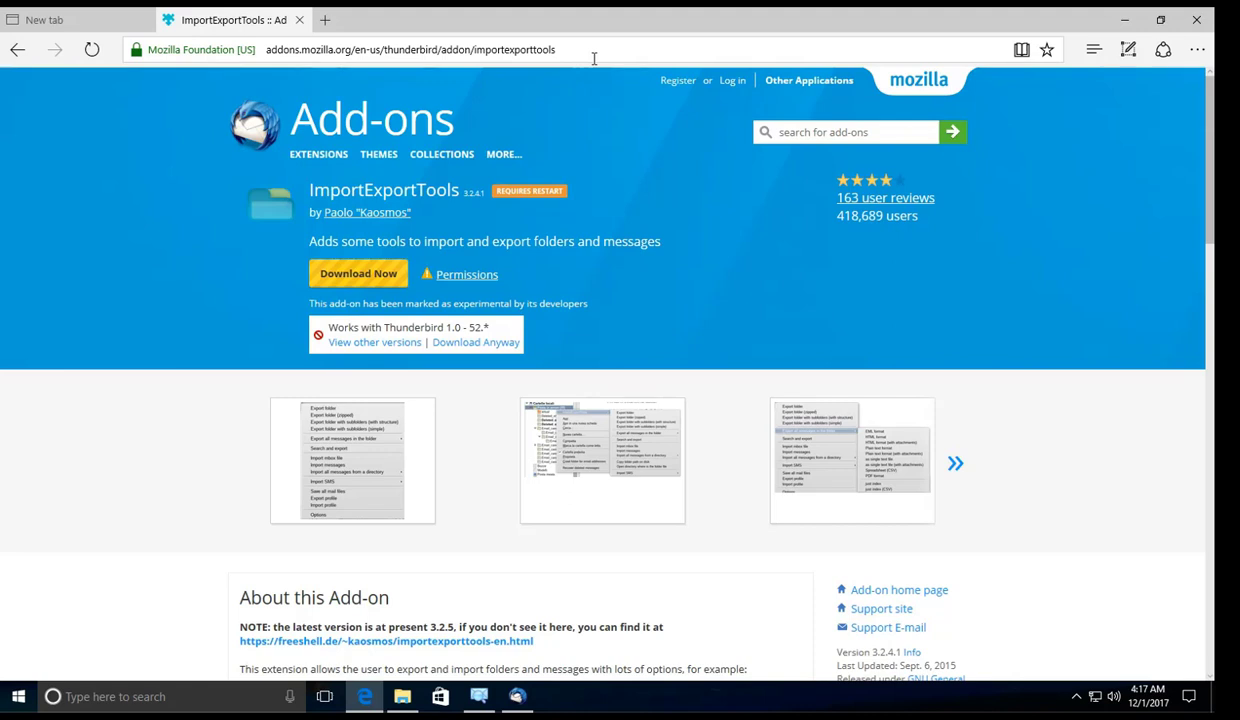
pyautogui.click(1125, 23)
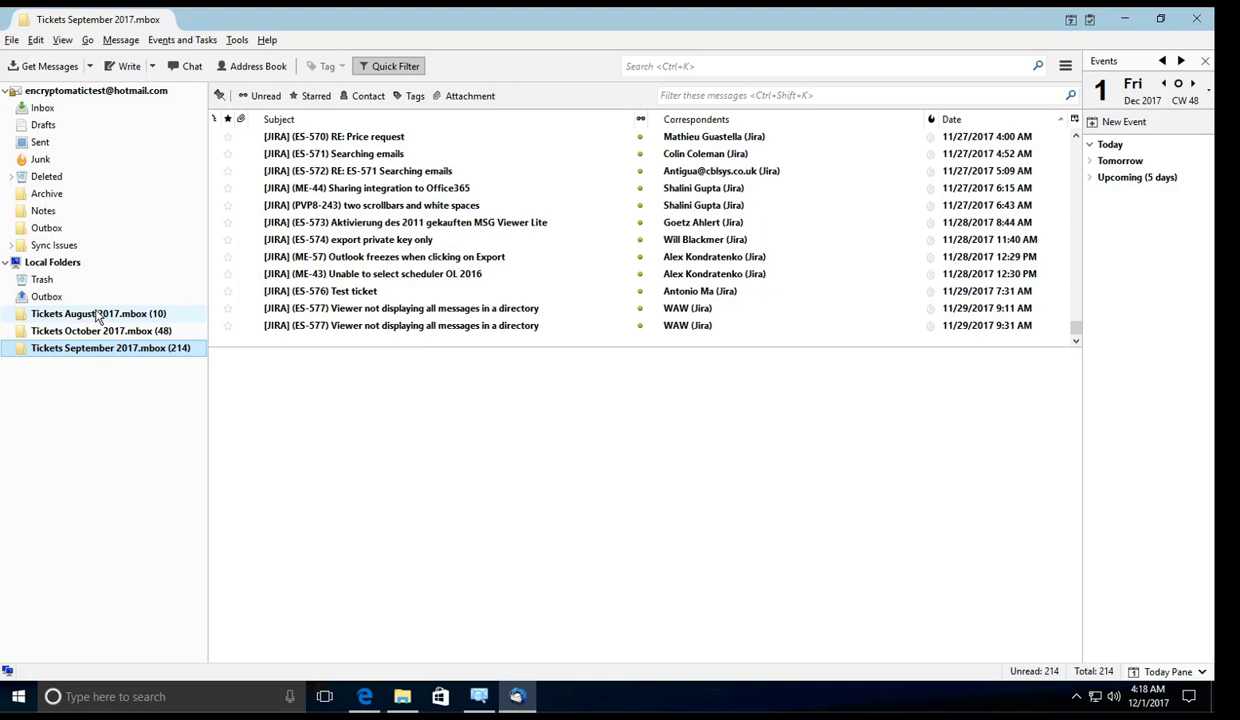
# - In Thunderbird, look through the mail account, Local Folders and the August, October and September 2017 ticket folders
pyautogui.click(95, 93)
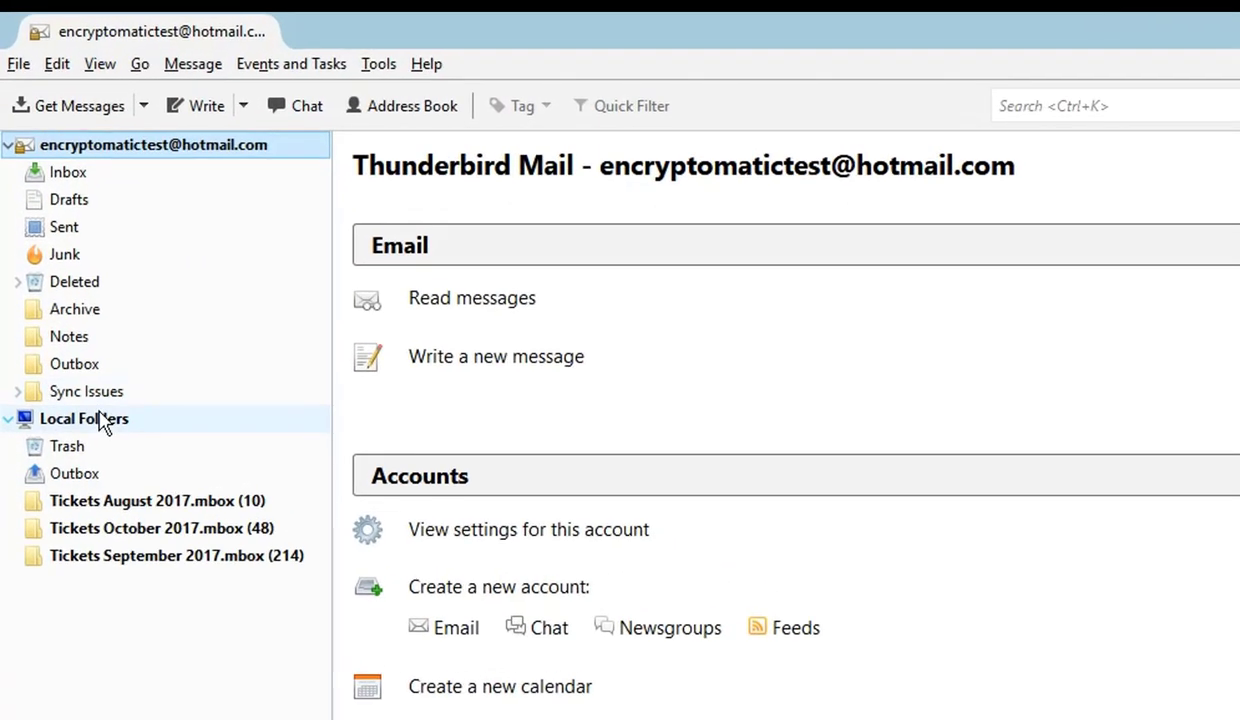
pyautogui.click(104, 420)
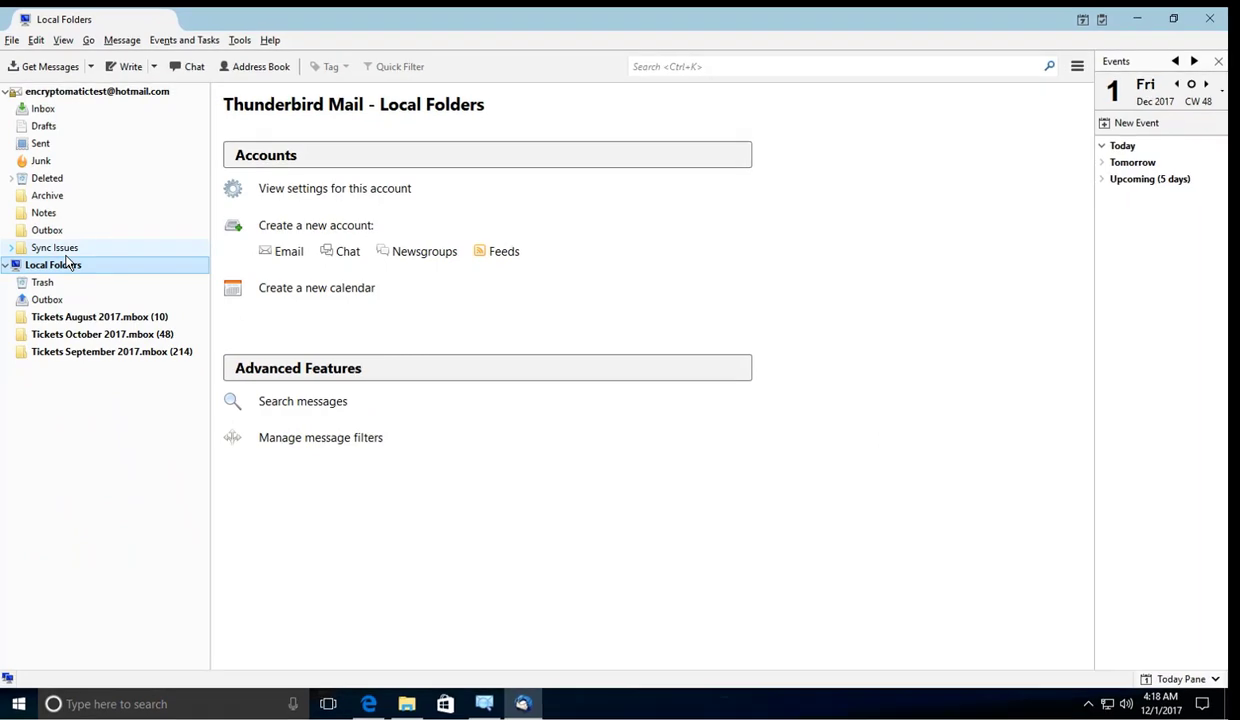
pyautogui.click(67, 318)
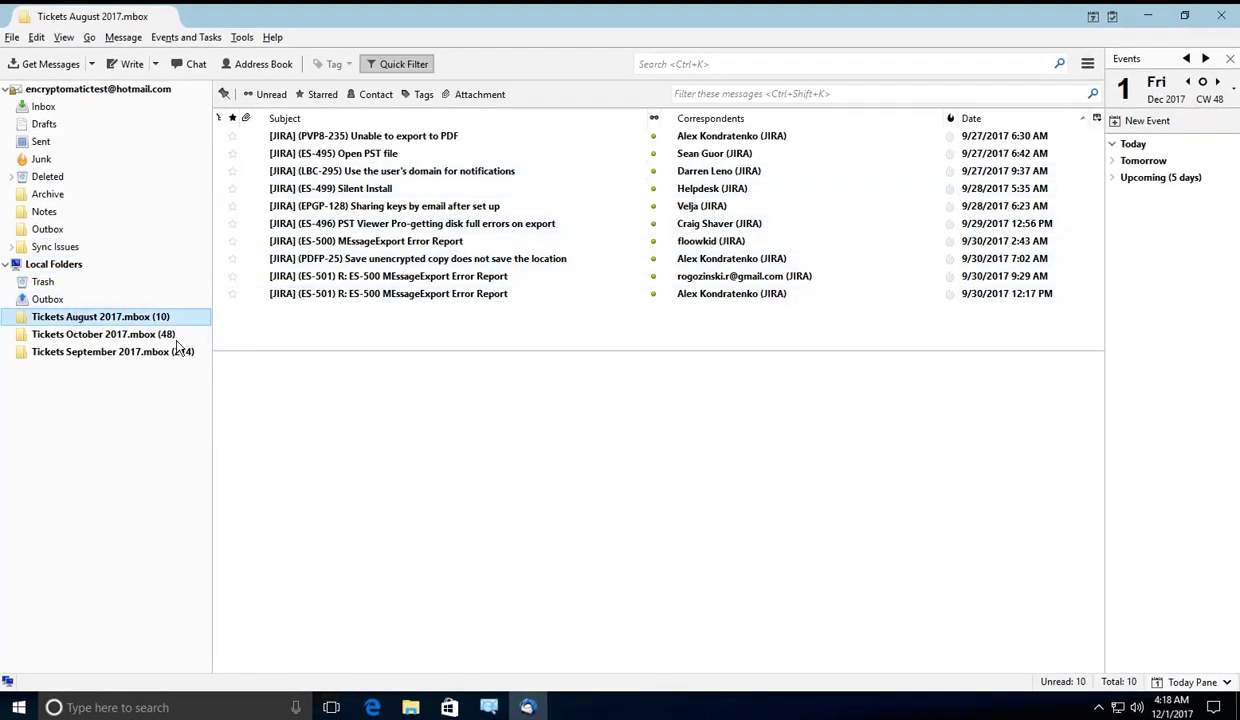
pyautogui.click(140, 337)
pyautogui.click(127, 350)
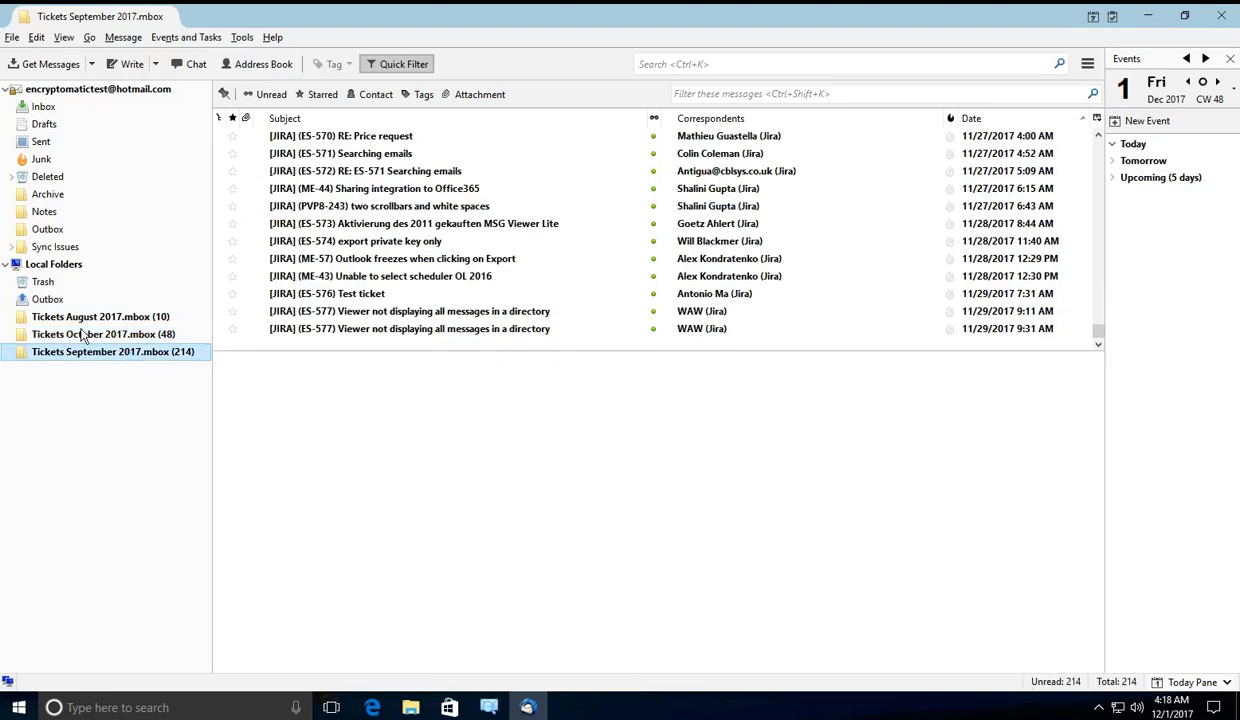
pyautogui.click(60, 264)
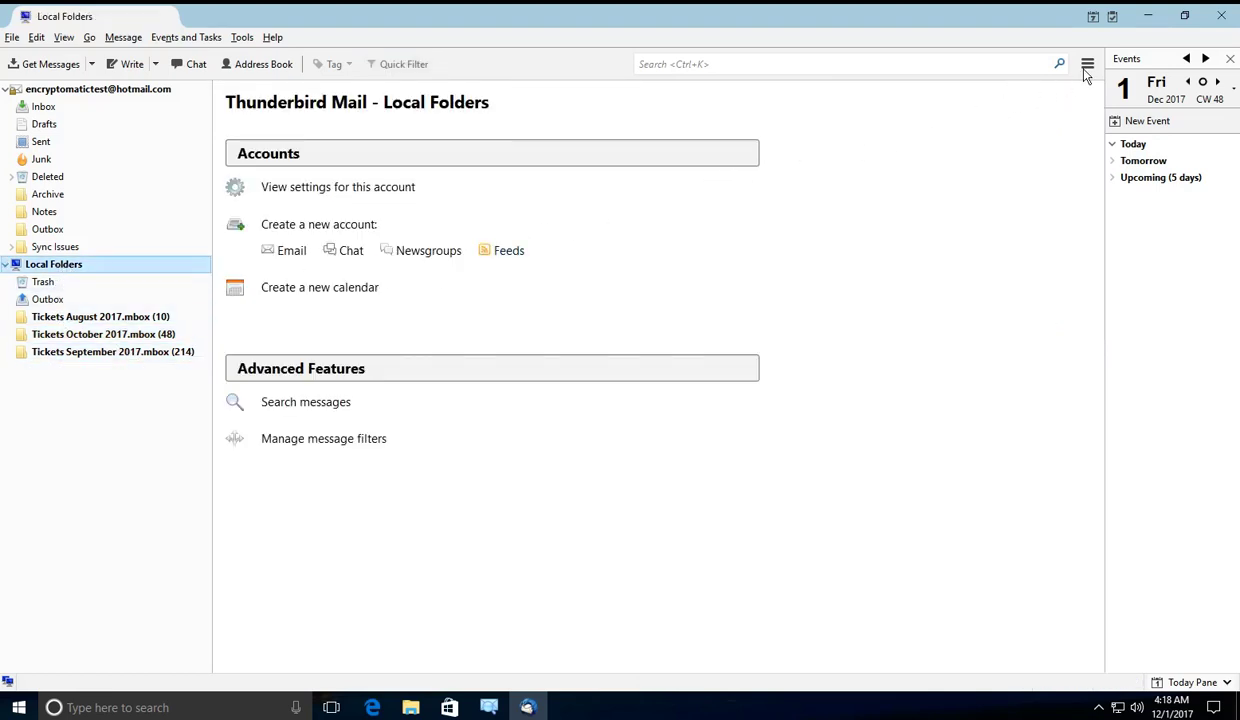
pyautogui.click(1147, 17)
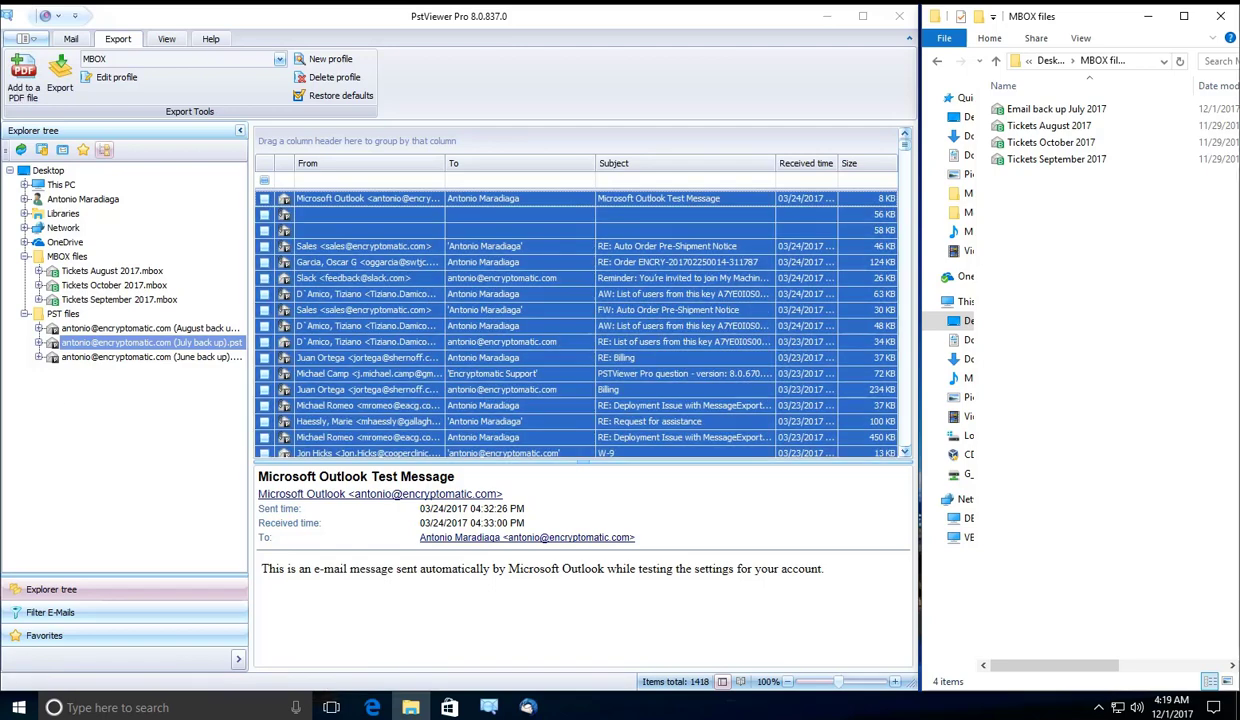
# - Inspect the exported Email back up July 2017 file and its details in the MBOX files folder in File Explorer
pyautogui.rightClick(1055, 351)
pyautogui.click(1068, 413)
pyautogui.moveTo(1108, 28); pyautogui.dragTo(1008, 30)
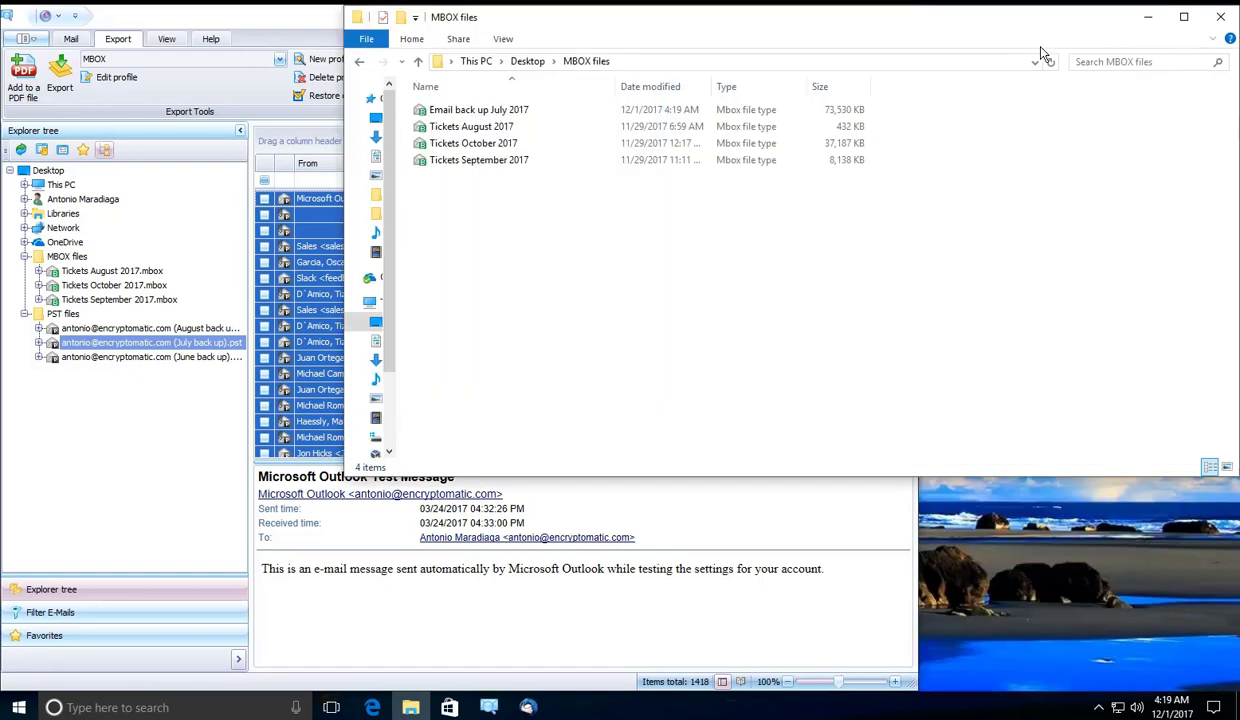
pyautogui.click(495, 112)
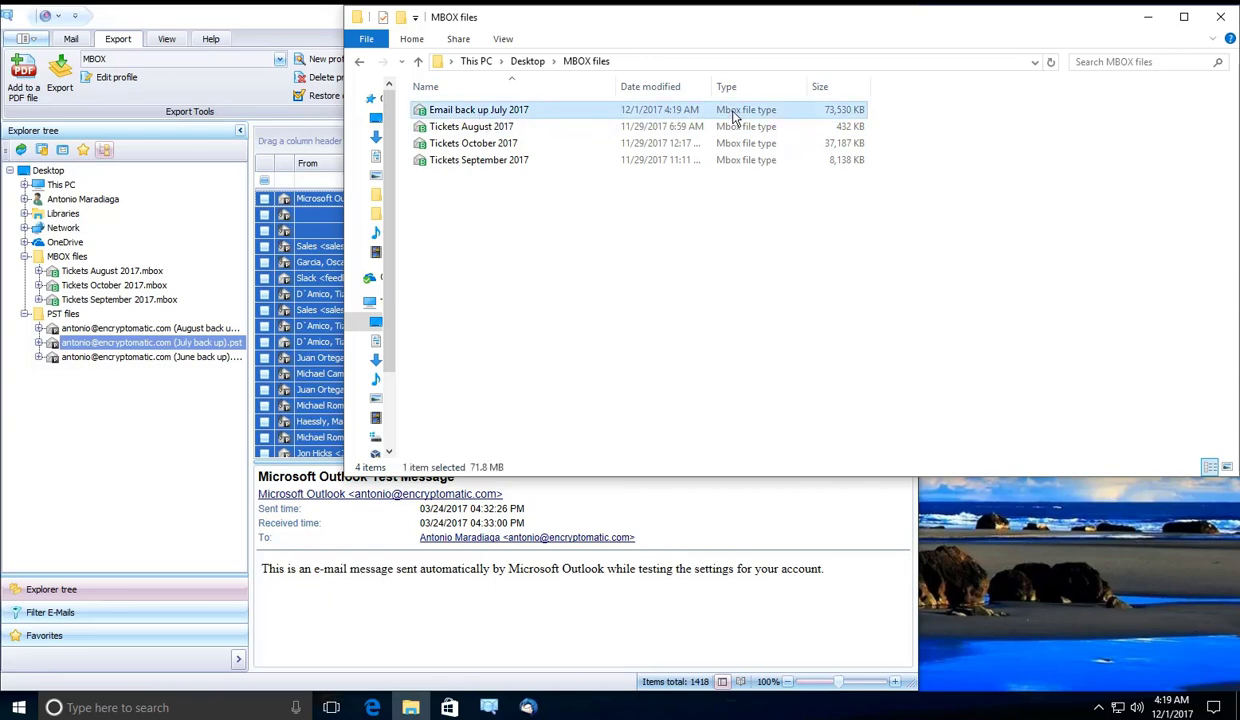
pyautogui.click(1147, 23)
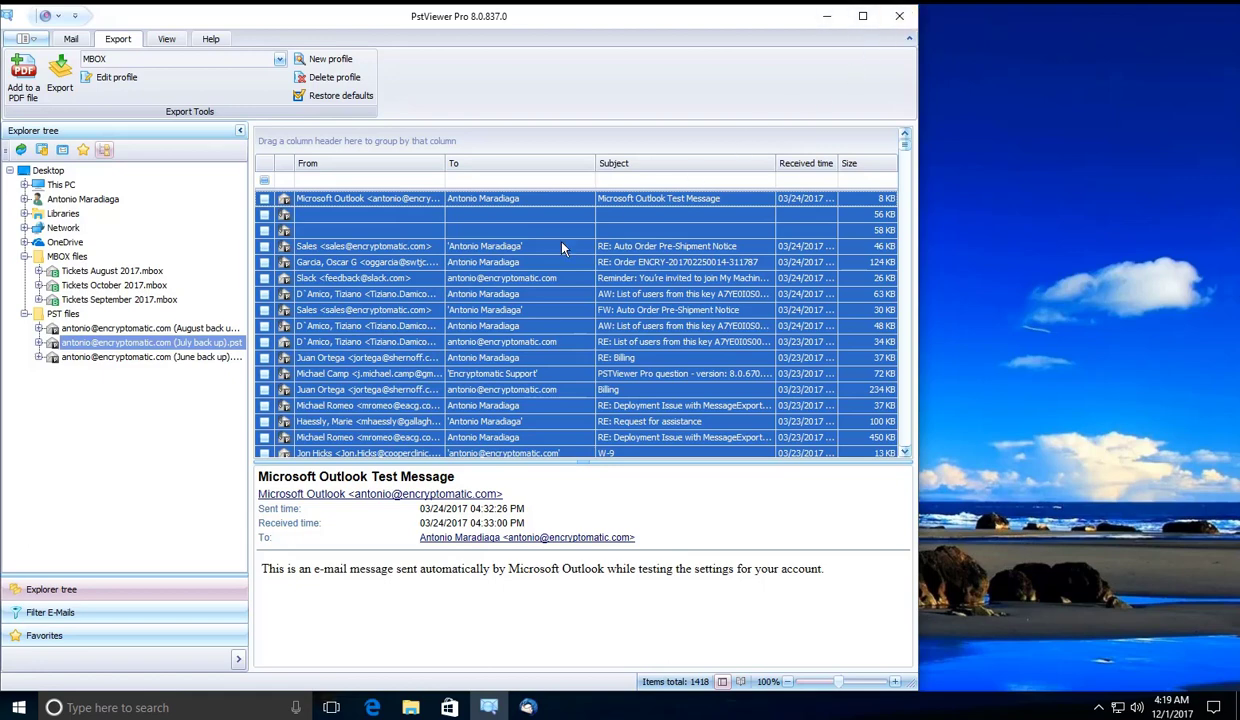
# - Switch to Thunderbird and directly import the Email back up July 2017 mbox file into Local Folders with ImportExportTools
pyautogui.click(885, 16)
pyautogui.click(412, 373)
pyautogui.click(526, 705)
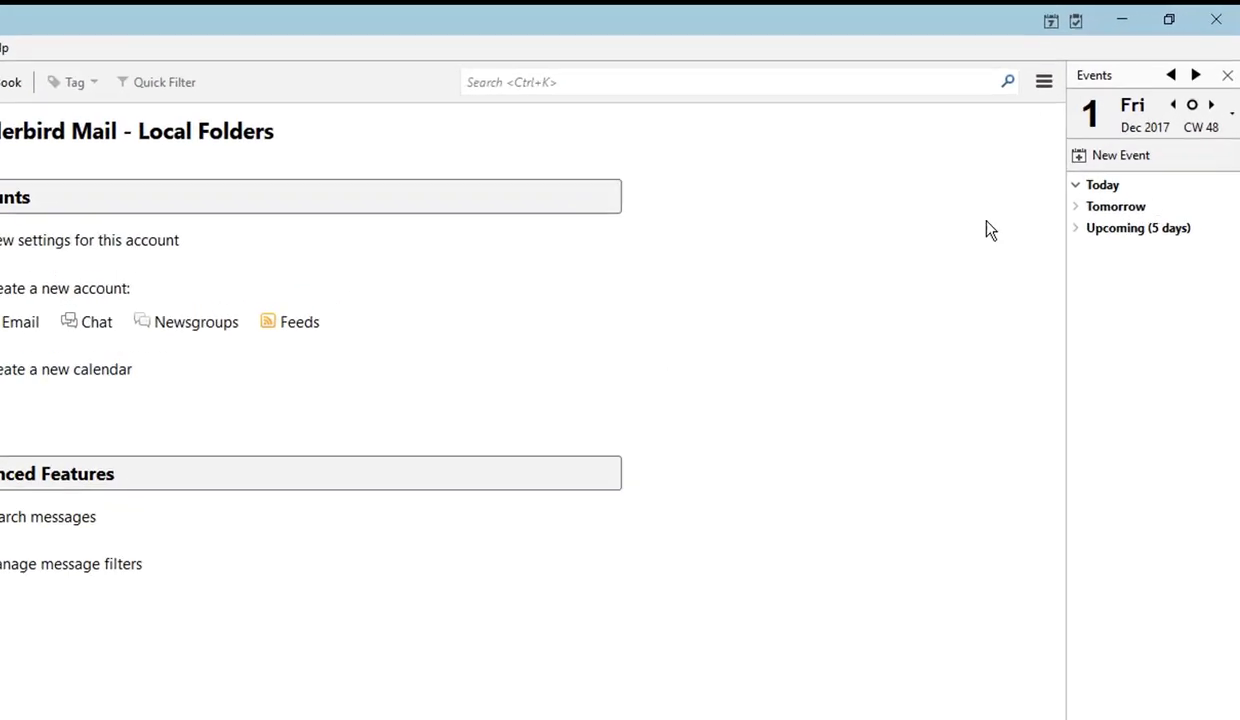
pyautogui.click(1042, 89)
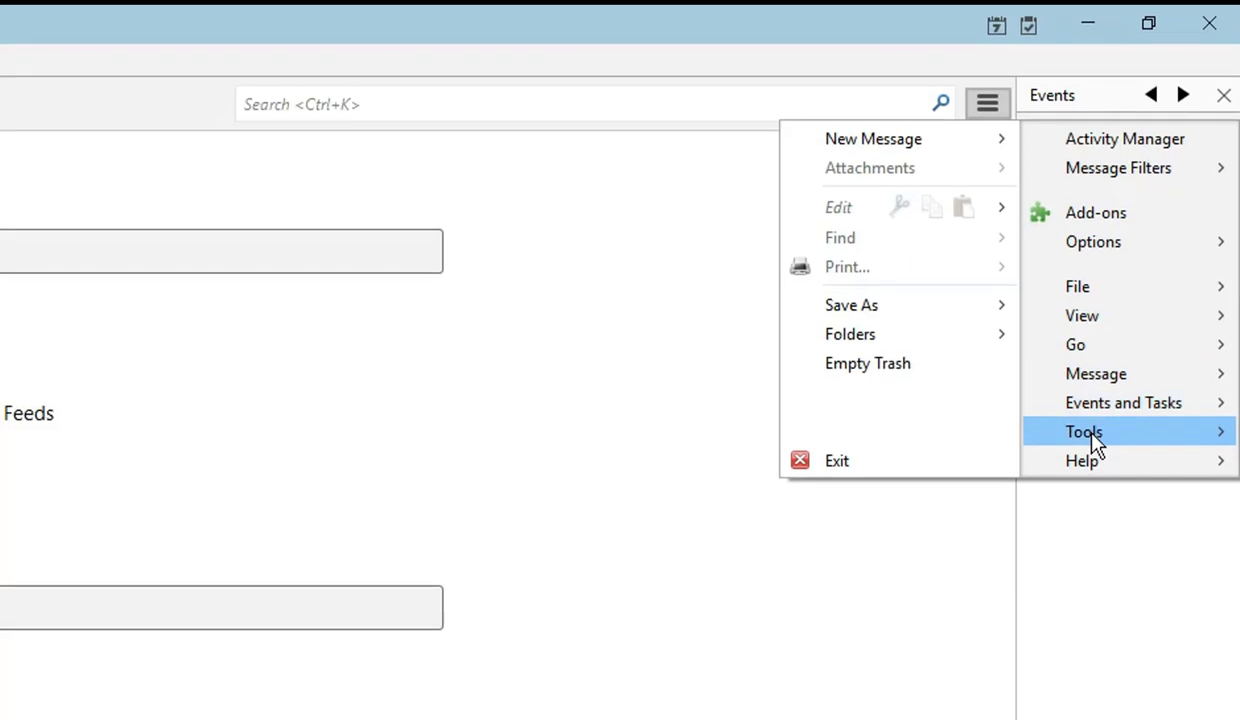
pyautogui.moveTo(1093, 444)
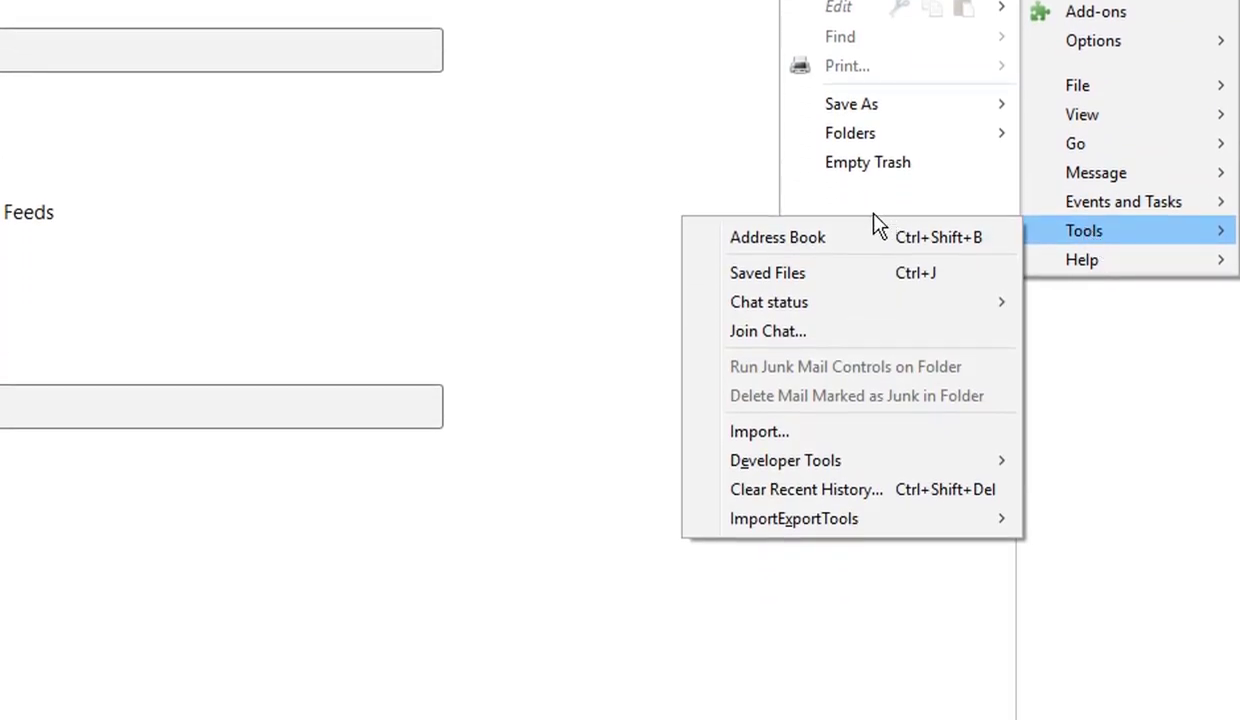
pyautogui.moveTo(805, 528)
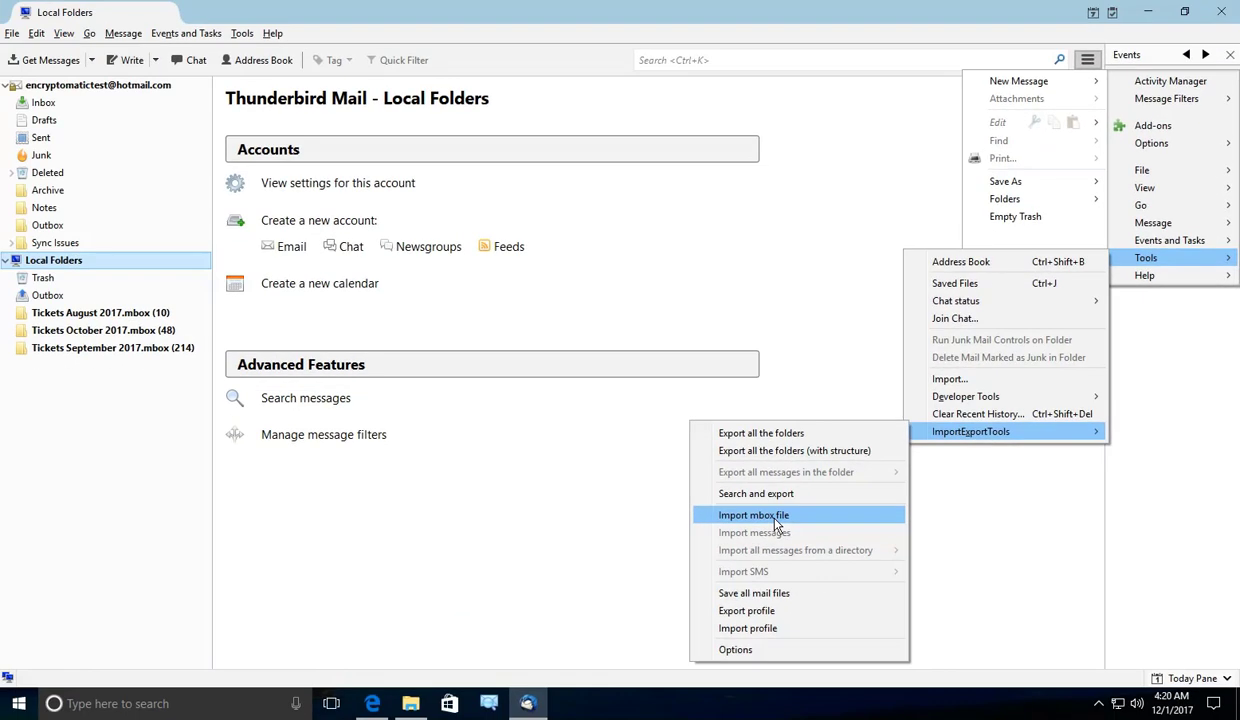
pyautogui.click(776, 516)
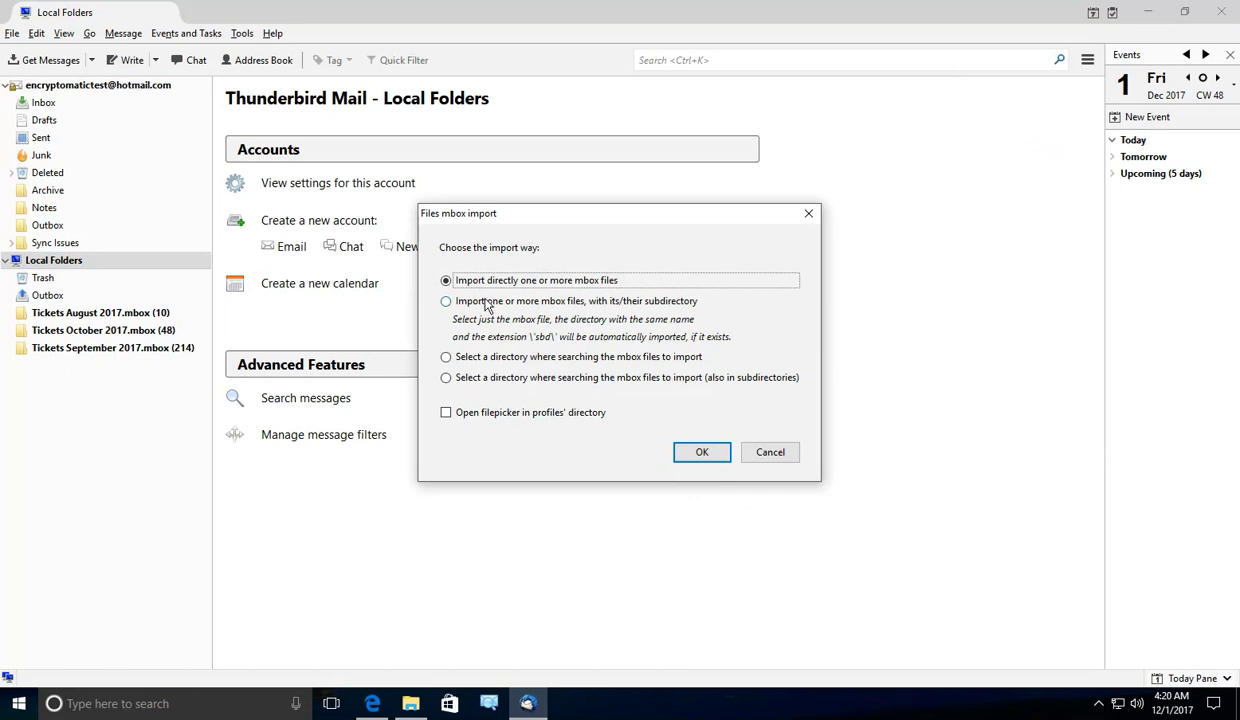
pyautogui.click(700, 453)
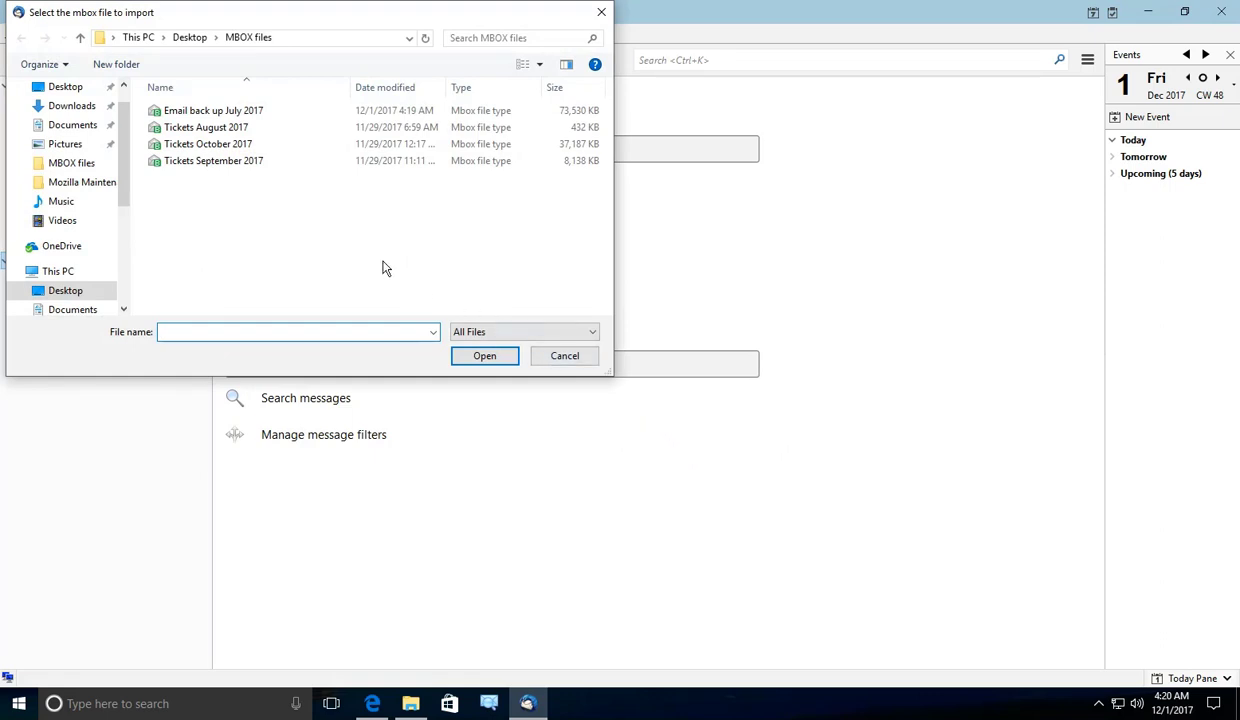
pyautogui.click(224, 117)
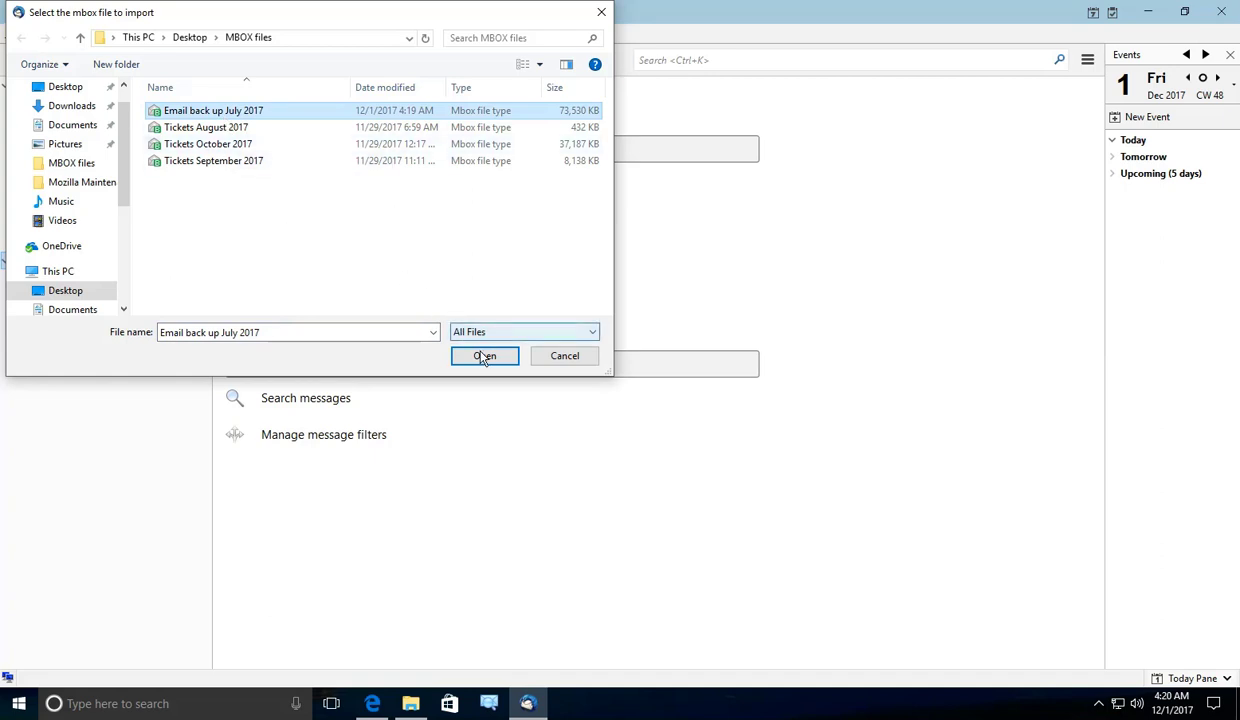
pyautogui.click(484, 356)
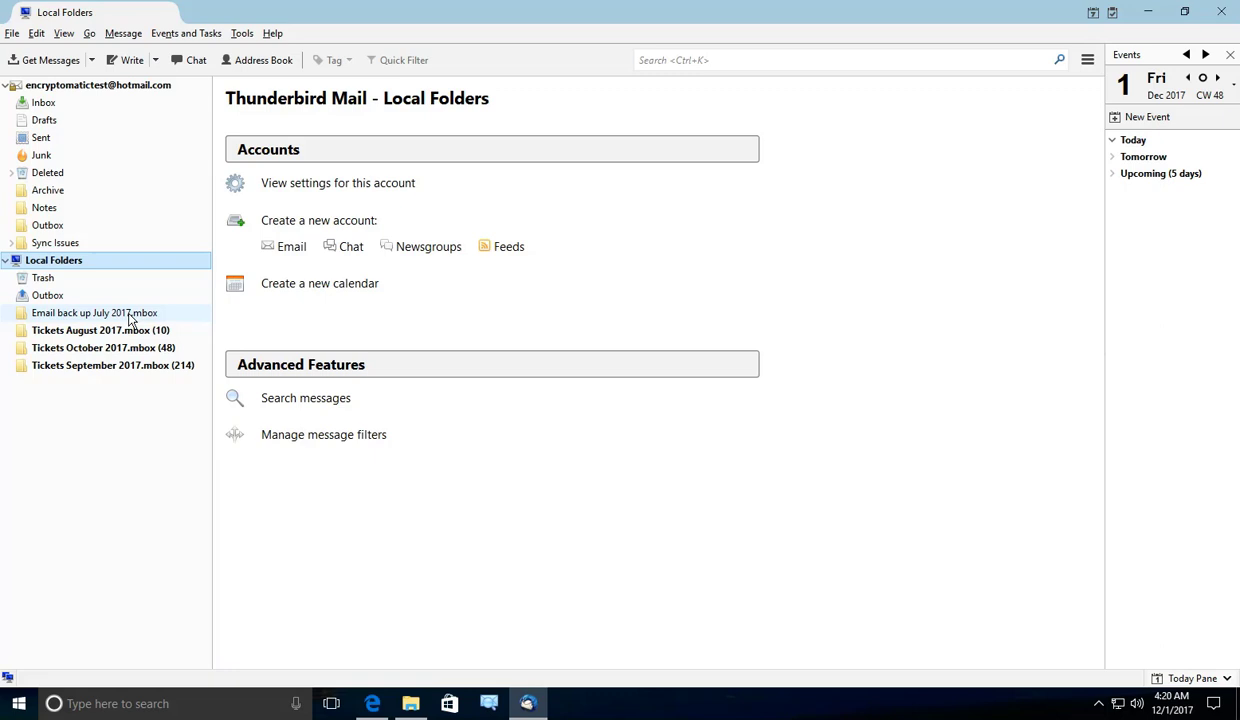
# - Open the imported Email back up July 2017.mbox folder and browse its messages
pyautogui.click(105, 314)
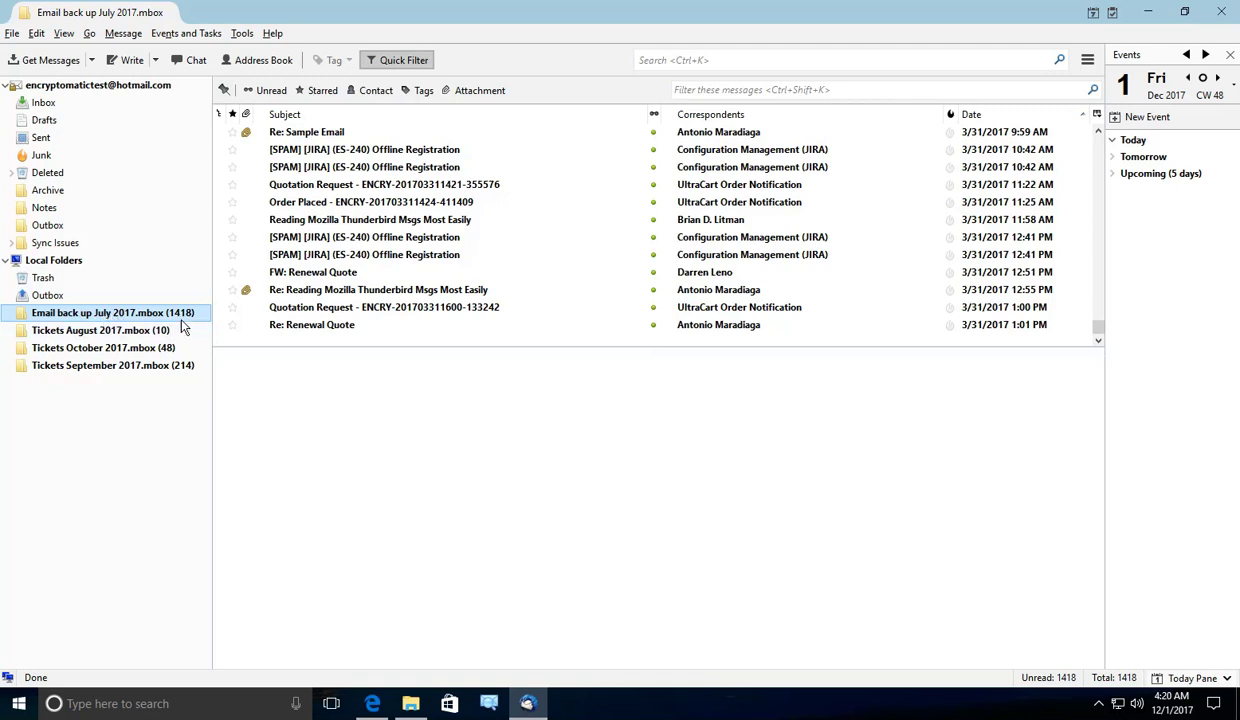
pyautogui.scroll(10, 536, 279)
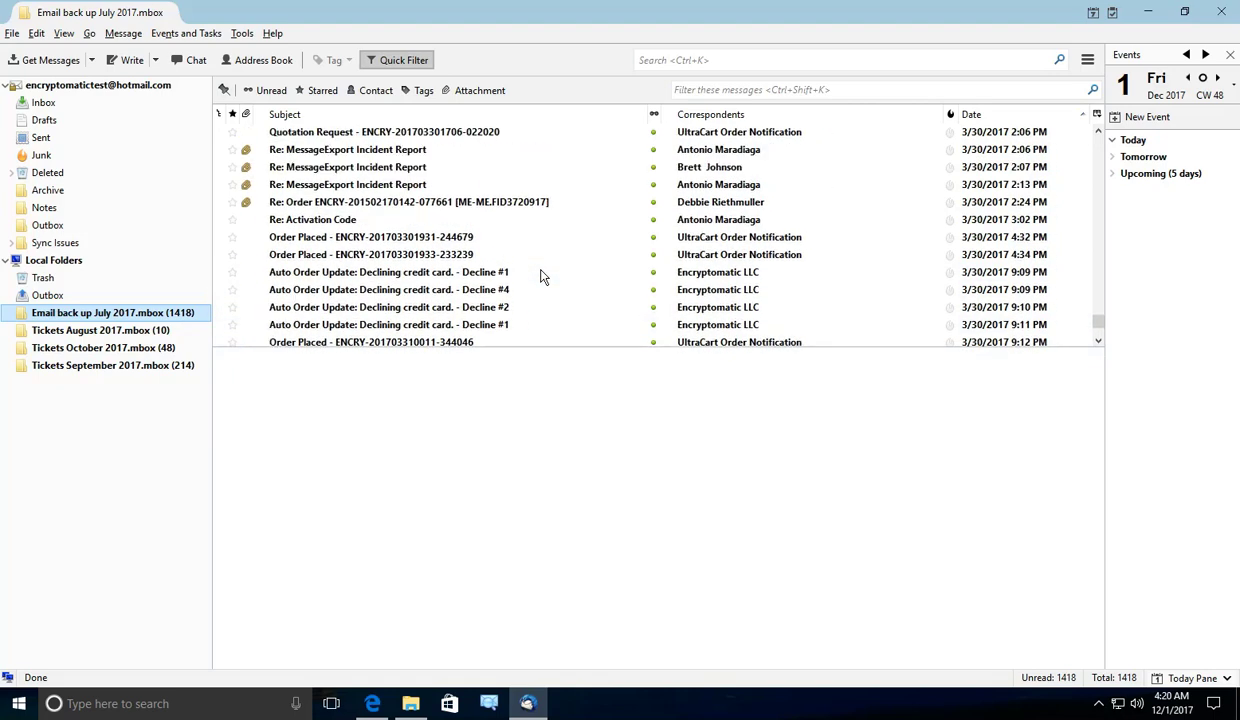